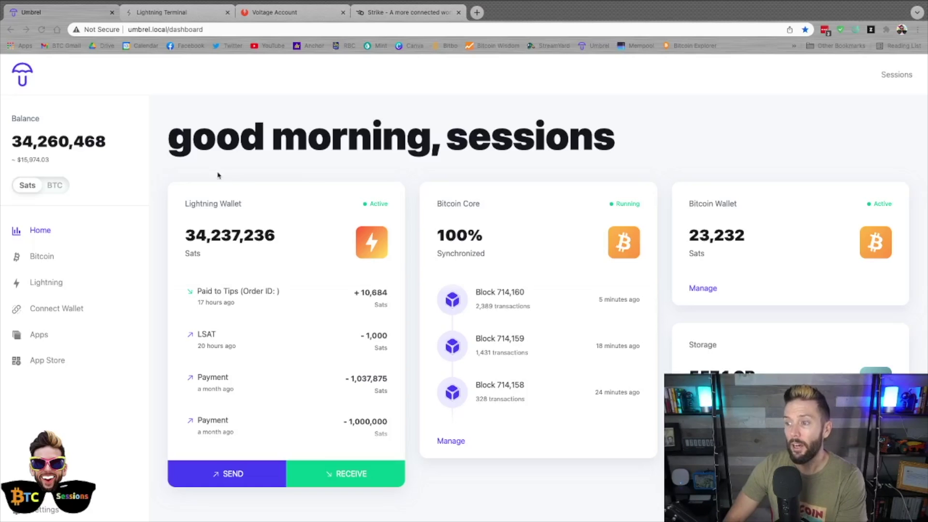
# - Browse Umbrel's Lightning Node Management and installed apps, then view Lightning Terminal's Loop liquidity
pyautogui.click(161, 146)
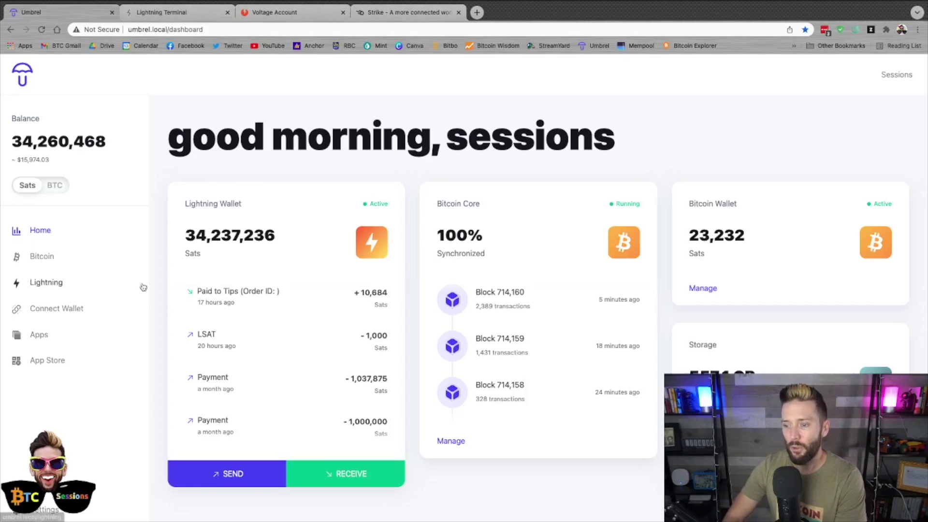
pyautogui.click(46, 360)
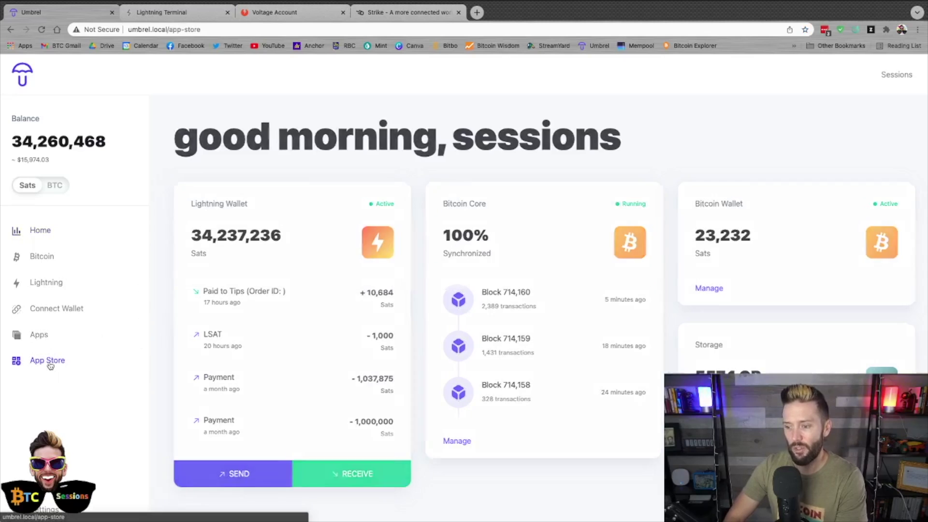
pyautogui.scroll(-12, 548, 316)
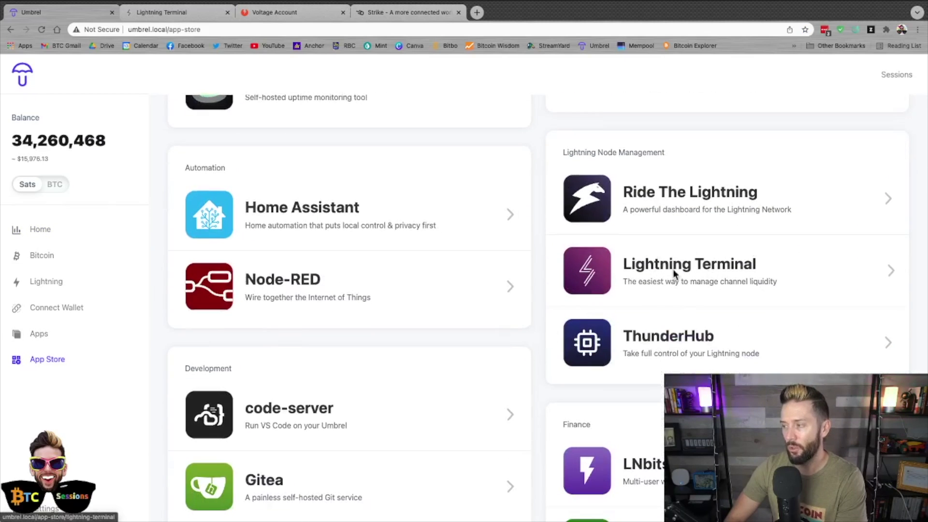
pyautogui.click(39, 334)
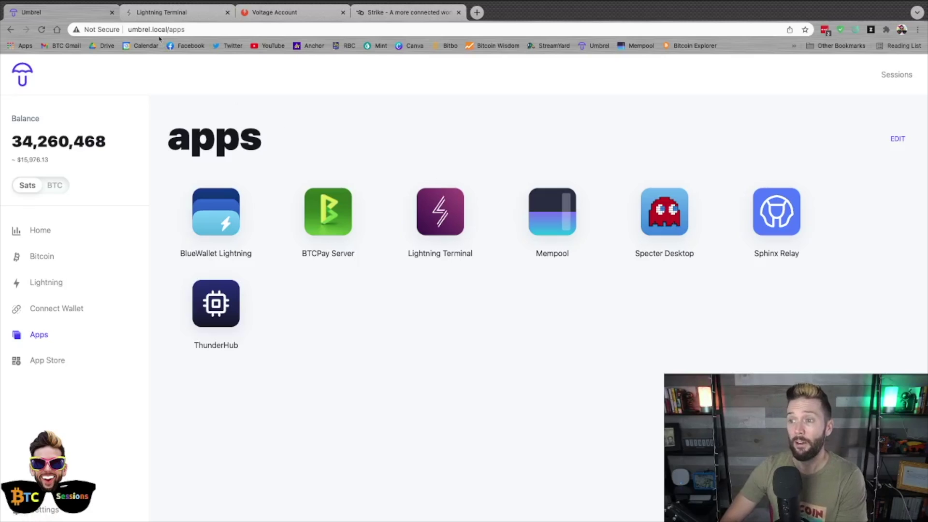
pyautogui.click(153, 16)
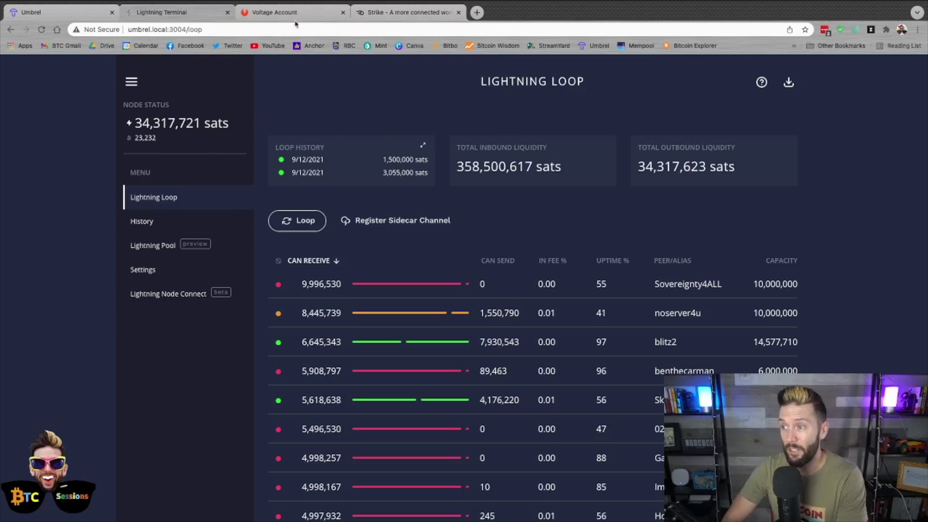
# - Switch to the Voltage account home page offering Nodes and Flow services
pyautogui.click(275, 14)
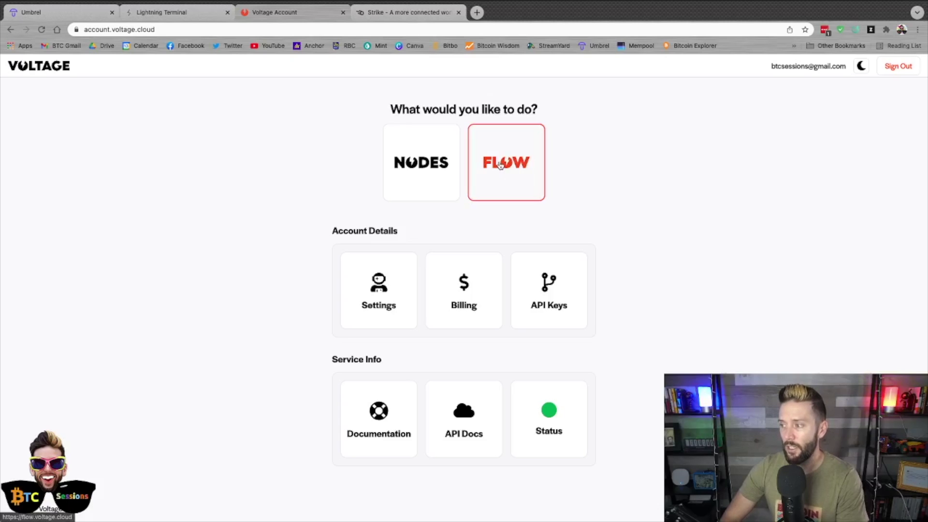
# - Open the Flow service, showing the submitted 1,000,000-sat order awaiting the next batch
pyautogui.click(500, 165)
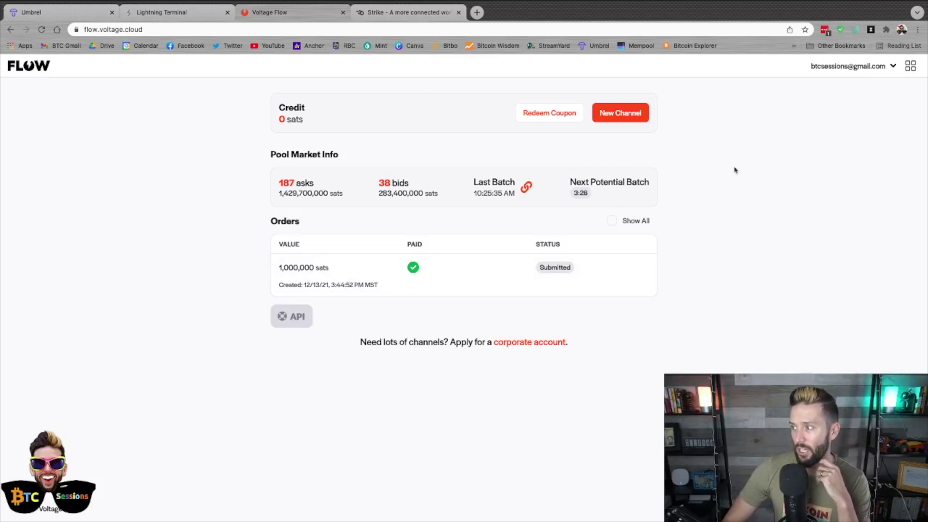
# - Start a new channel request and replace the 100000 capacity with 2000000 sats
pyautogui.click(623, 115)
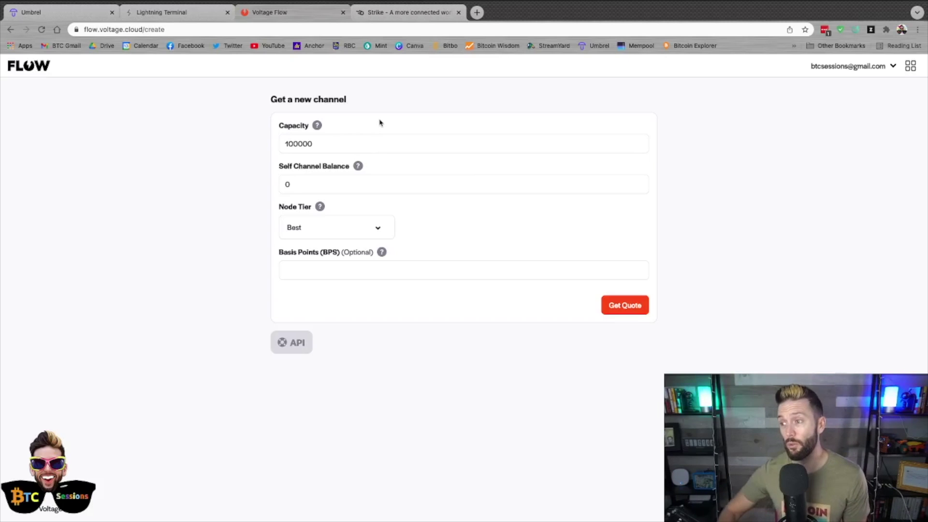
pyautogui.moveTo(317, 126)
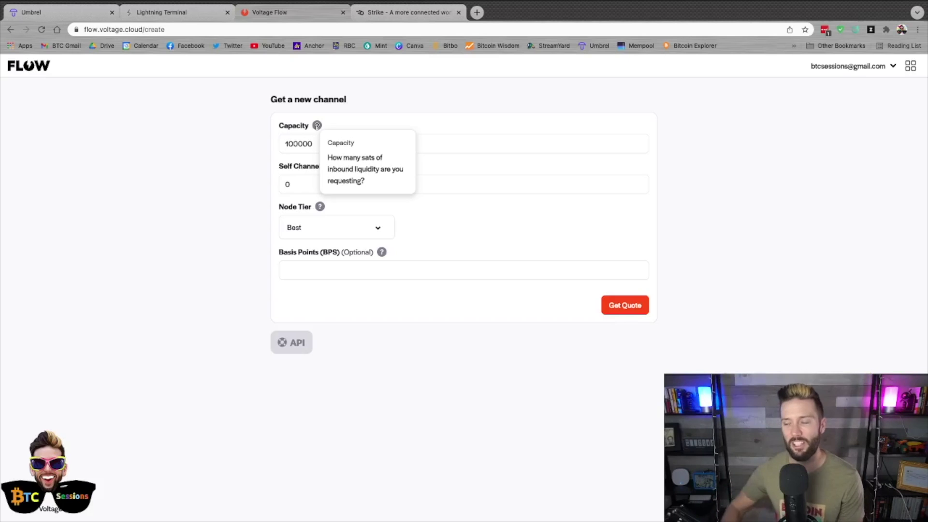
pyautogui.click(322, 145)
pyautogui.doubleClick(322, 145)
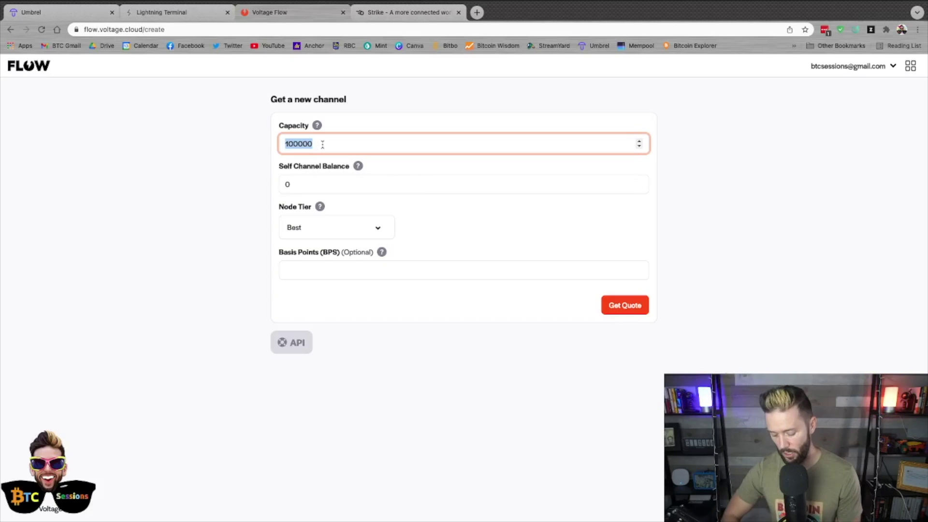
pyautogui.write('2000000')
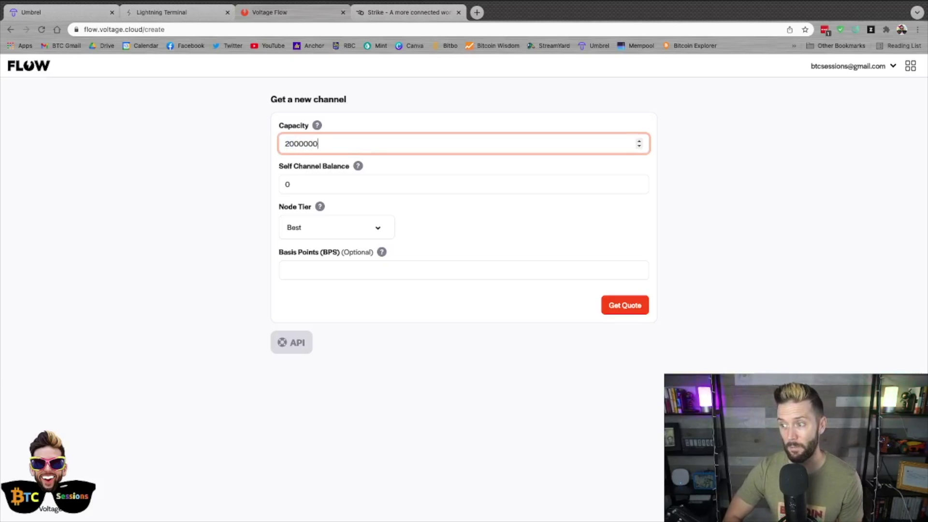
pyautogui.click(228, 193)
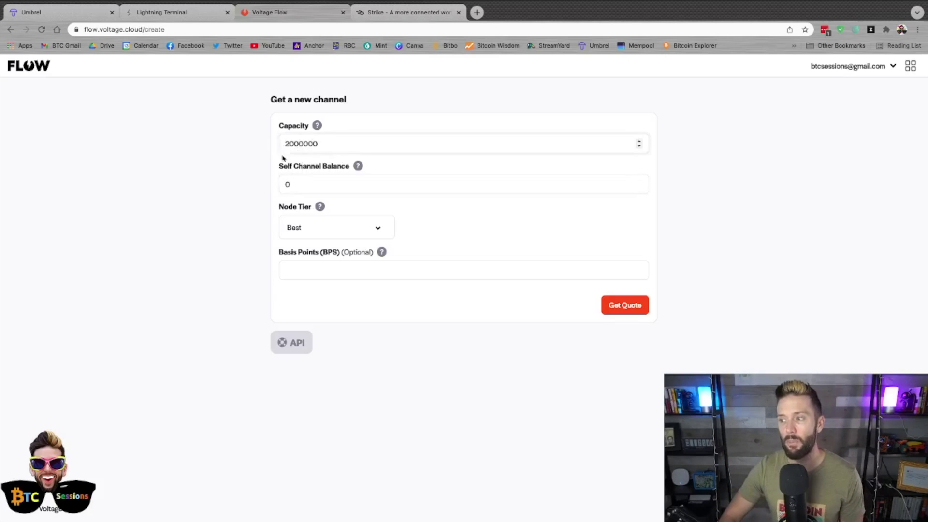
pyautogui.click(297, 185)
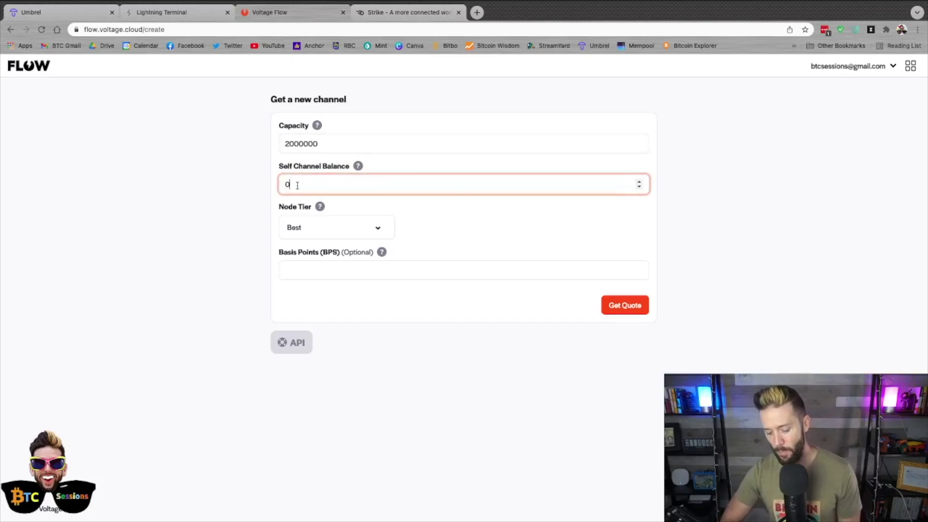
pyautogui.press('BackSpace')
pyautogui.write('1000000')
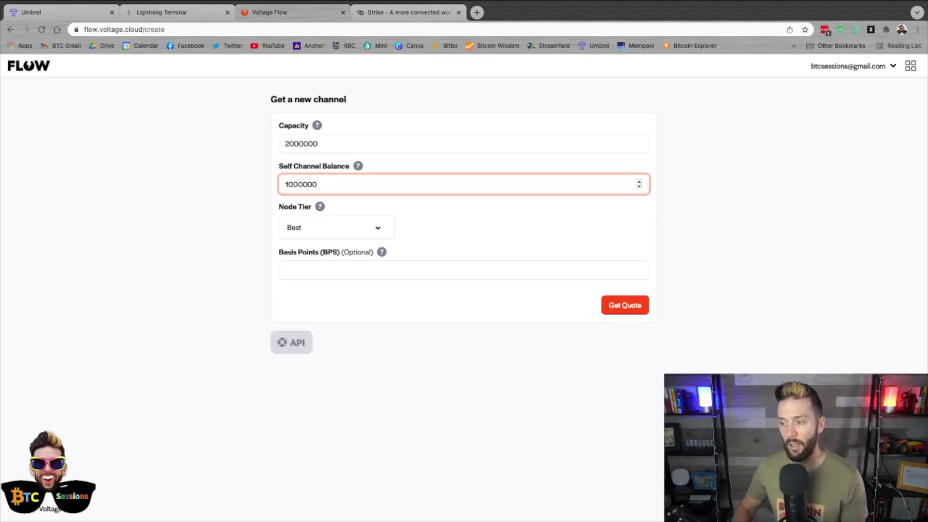
pyautogui.click(241, 172)
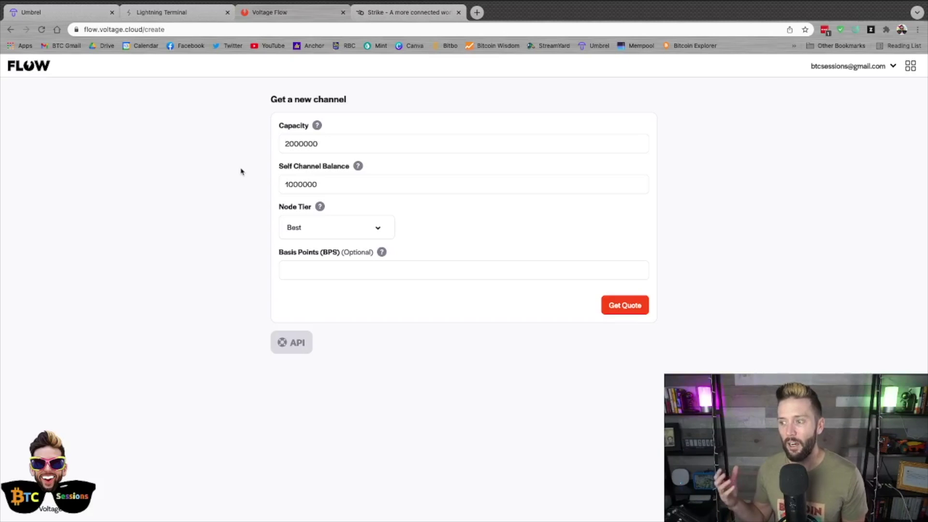
pyautogui.doubleClick(300, 185)
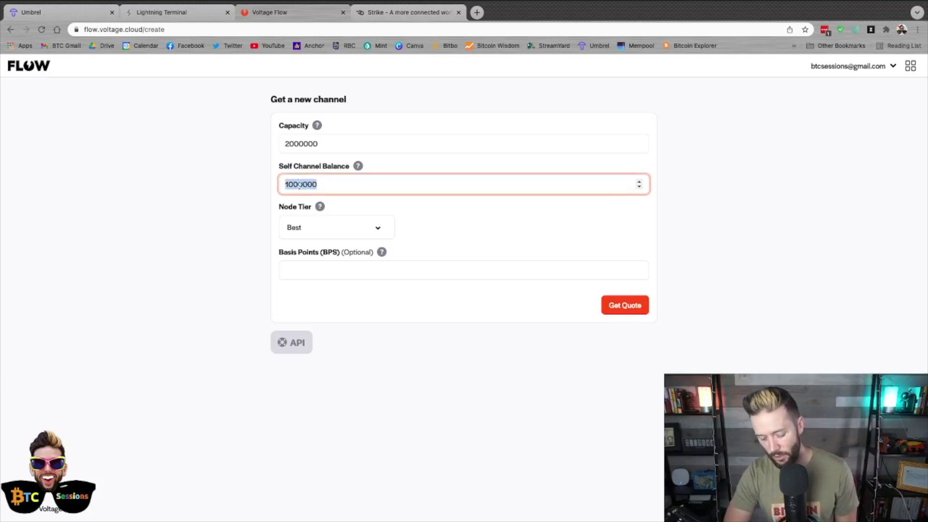
pyautogui.press('BackSpace')
pyautogui.write('0')
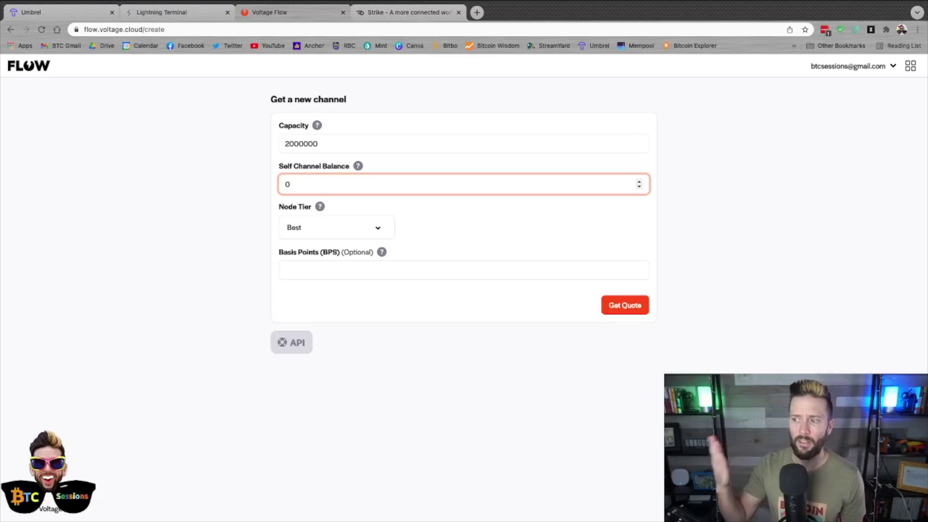
# - Leave the self channel balance at 0 and keep the node tier at Best
pyautogui.click(140, 204)
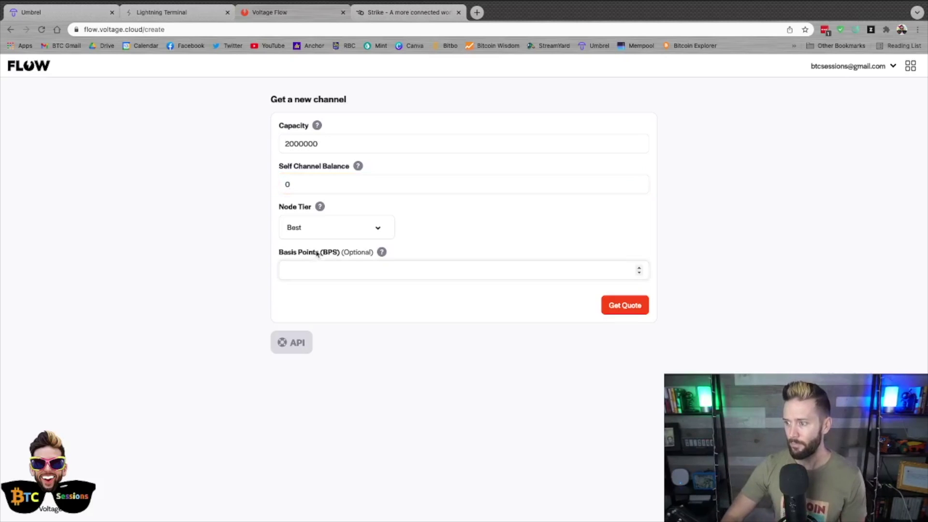
pyautogui.click(332, 232)
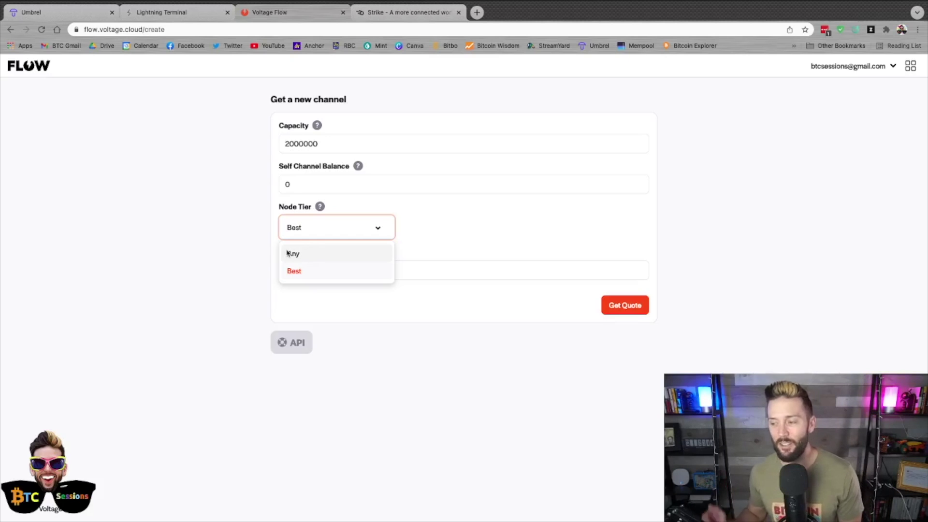
pyautogui.click(330, 225)
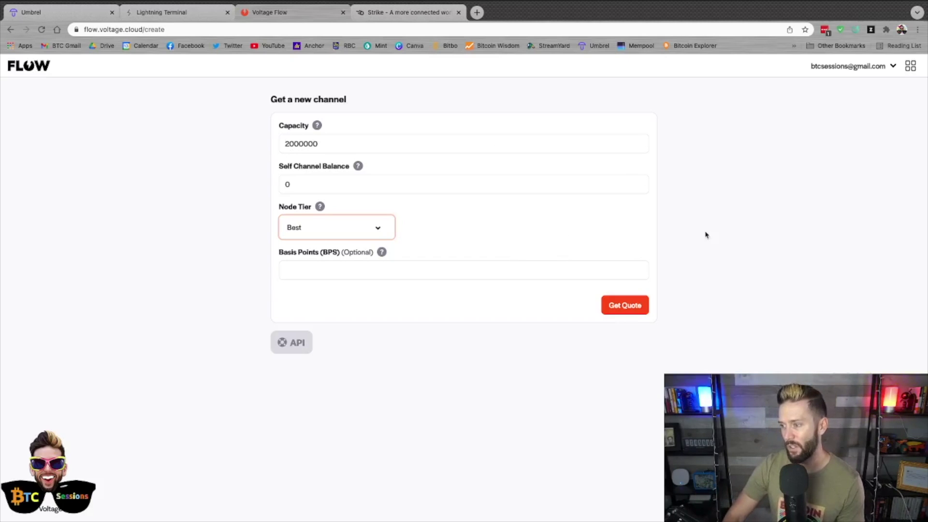
# - Get a quote for the 2,000,000-sat channel: 36 BPS, 7,314-sat pool fee, 8,033 sats total
pyautogui.click(619, 308)
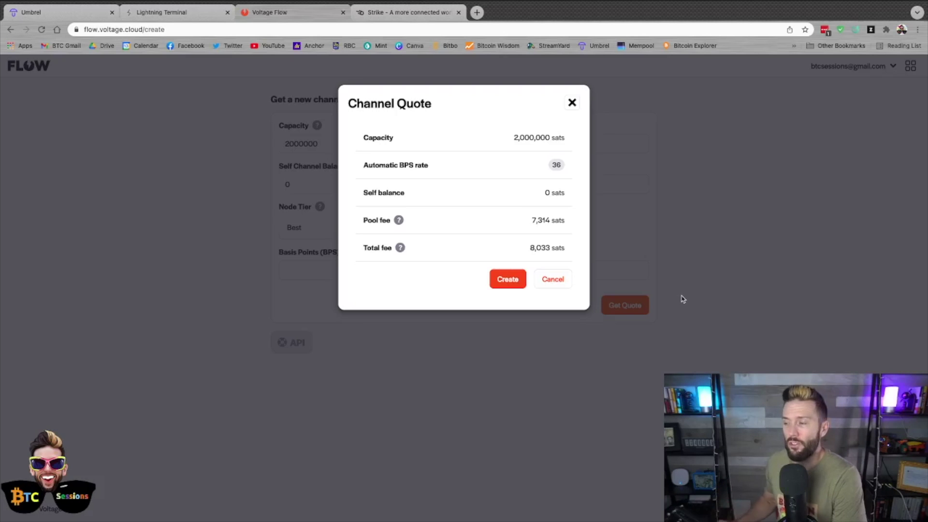
pyautogui.moveTo(396, 222)
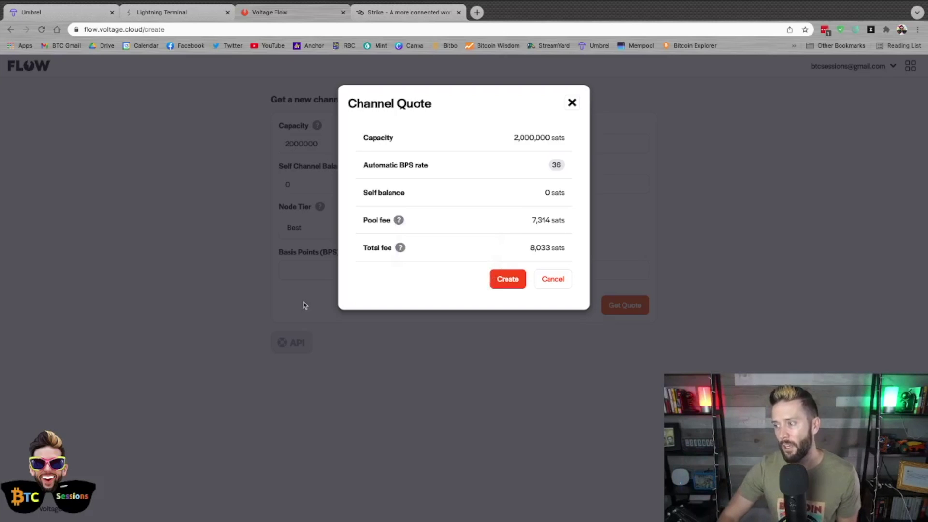
pyautogui.moveTo(400, 248)
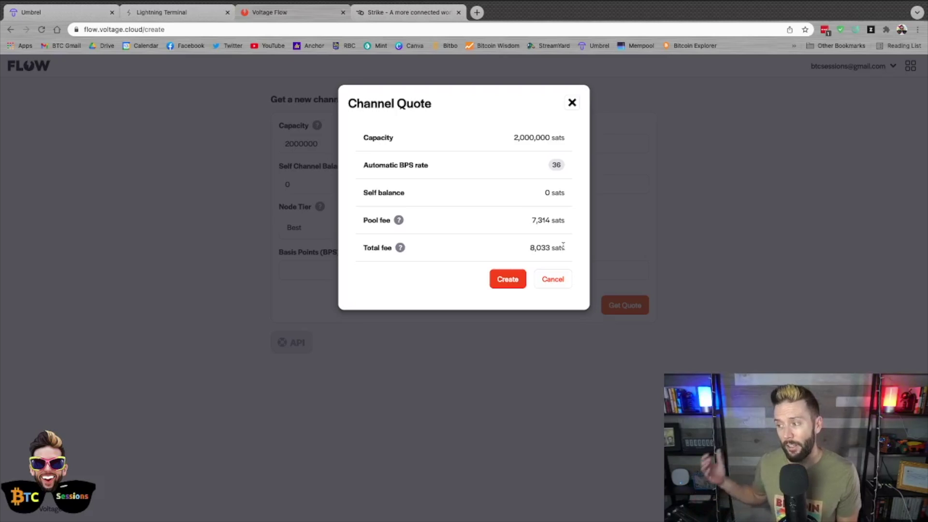
# - Create the channel order, leaving 8,033 sats due for a 2016-block lease
pyautogui.click(505, 279)
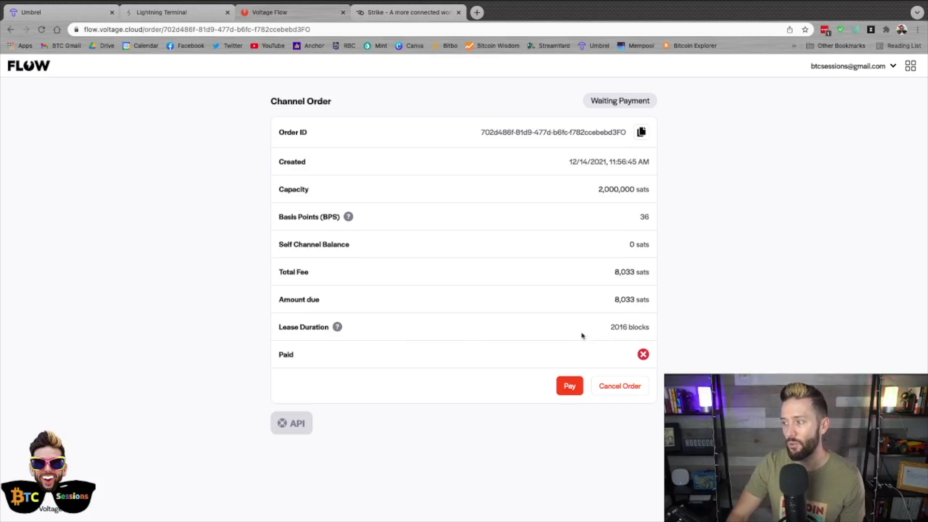
pyautogui.moveTo(337, 327)
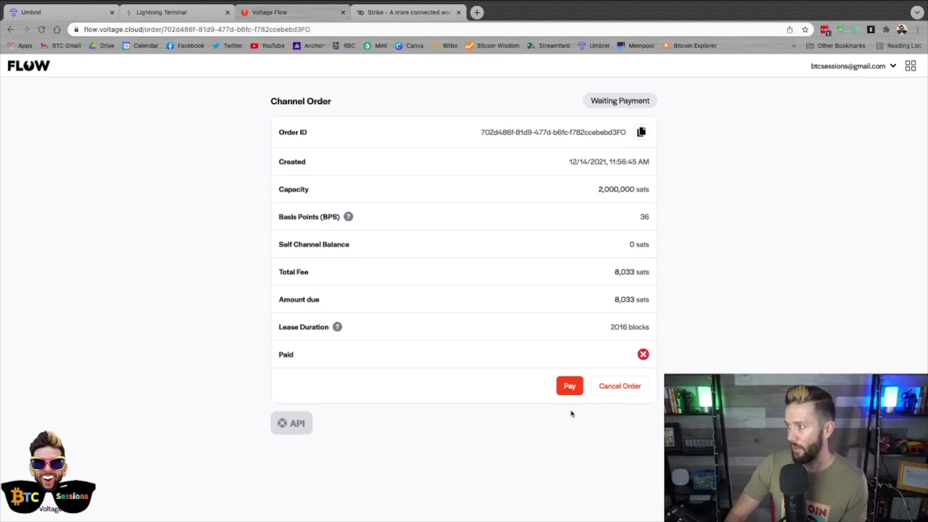
# - Bring up the Lightning invoice and pay the 8,033-sat channel fee
pyautogui.click(571, 393)
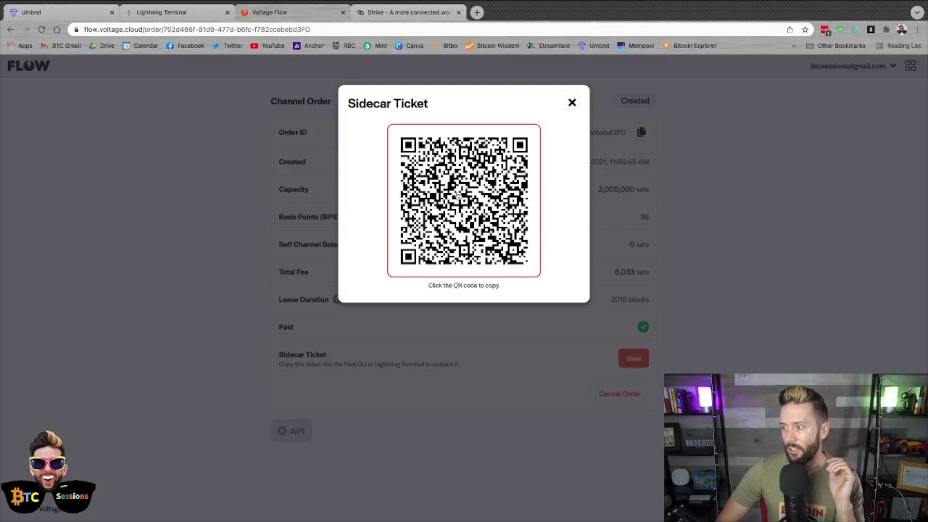
# - Copy the sidecar ticket and return to Umbrel's installed apps page
pyautogui.click(477, 197)
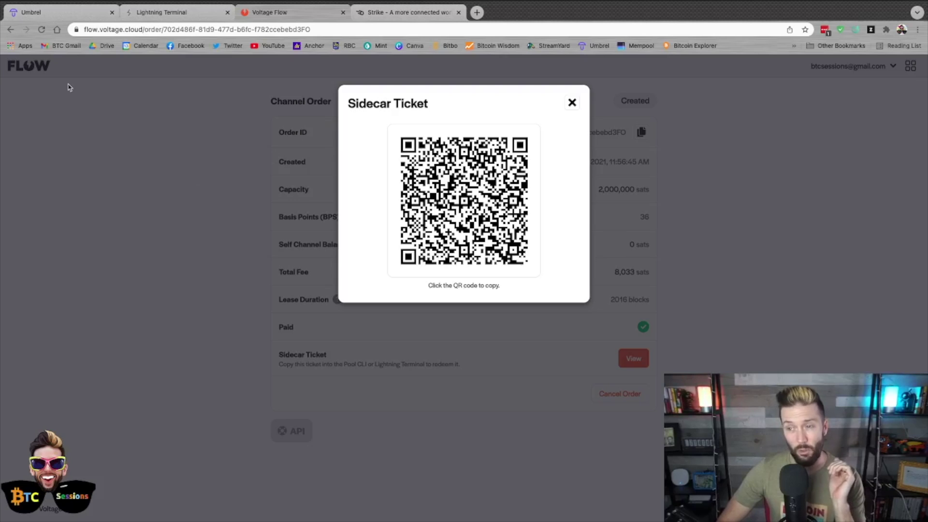
pyautogui.click(29, 14)
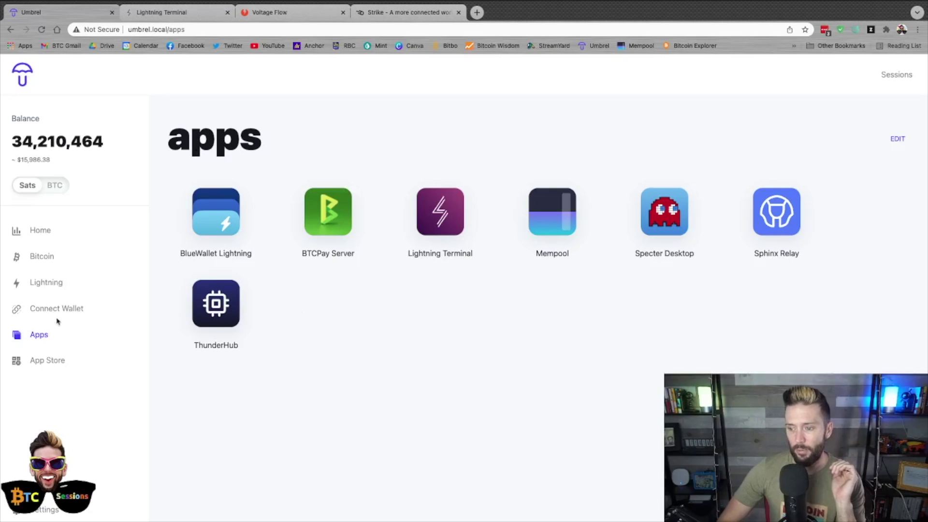
# - Go through Umbrel's App Store and installed apps back to Lightning Terminal's Loop dashboard
pyautogui.click(87, 358)
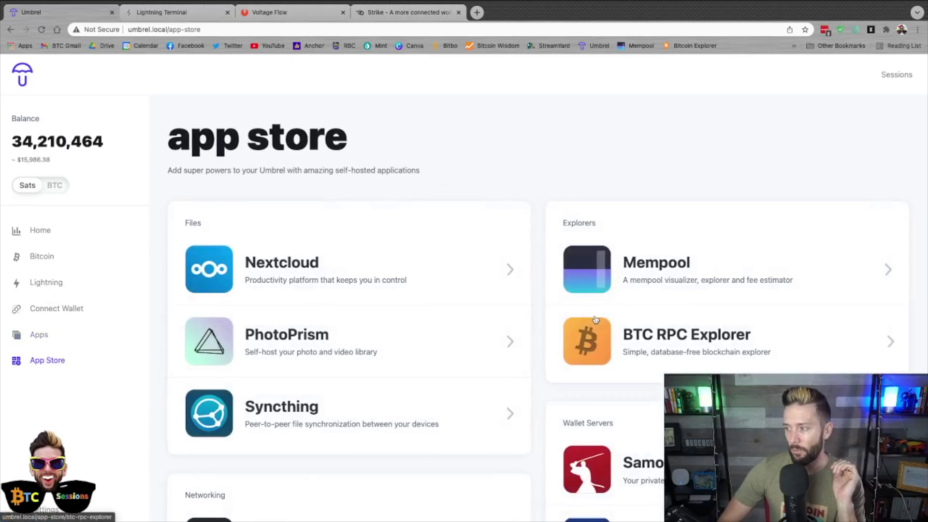
pyautogui.scroll(-12, 728, 286)
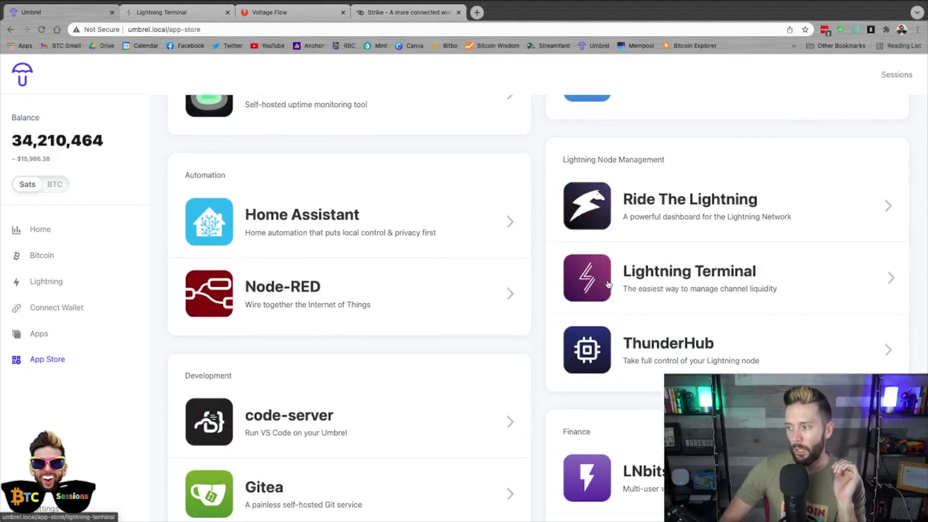
pyautogui.click(43, 335)
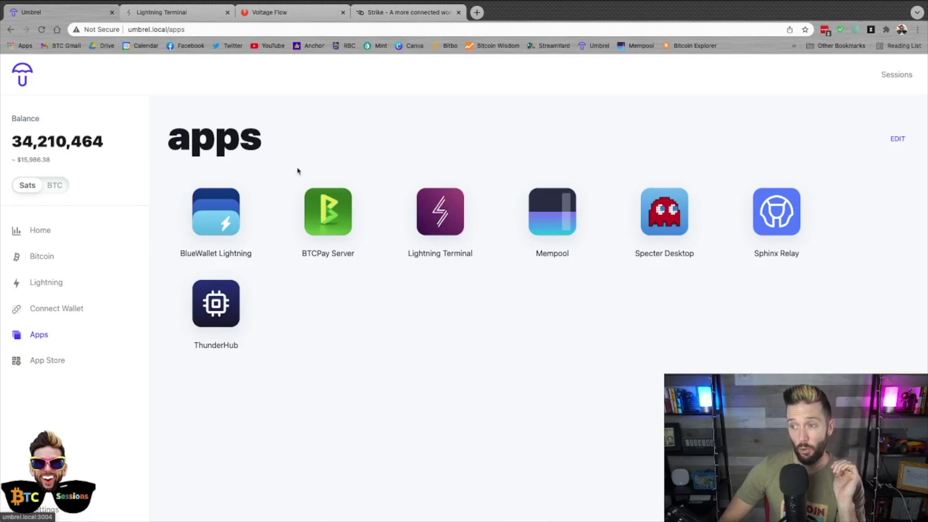
pyautogui.click(137, 13)
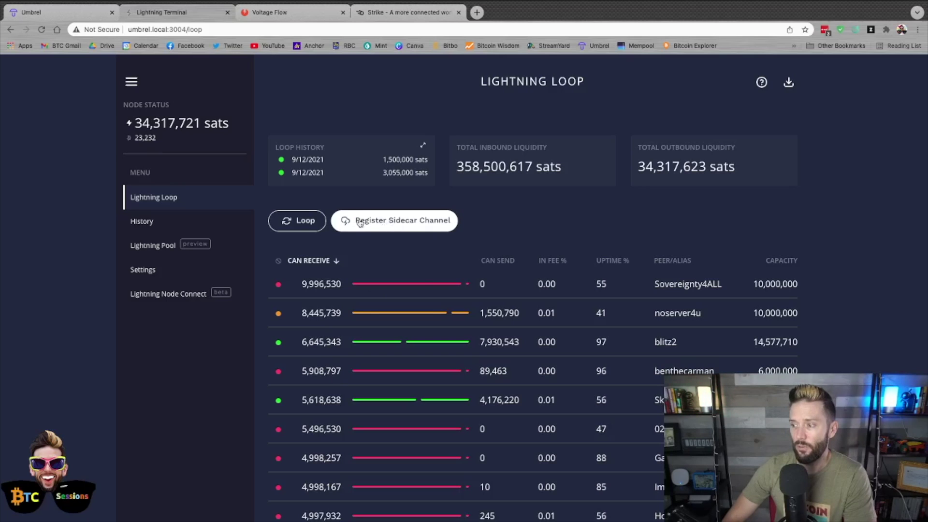
# - Register the copied Flow sidecar ticket as a sidecar channel in Lightning Terminal, then return to Voltage Flow
pyautogui.click(403, 225)
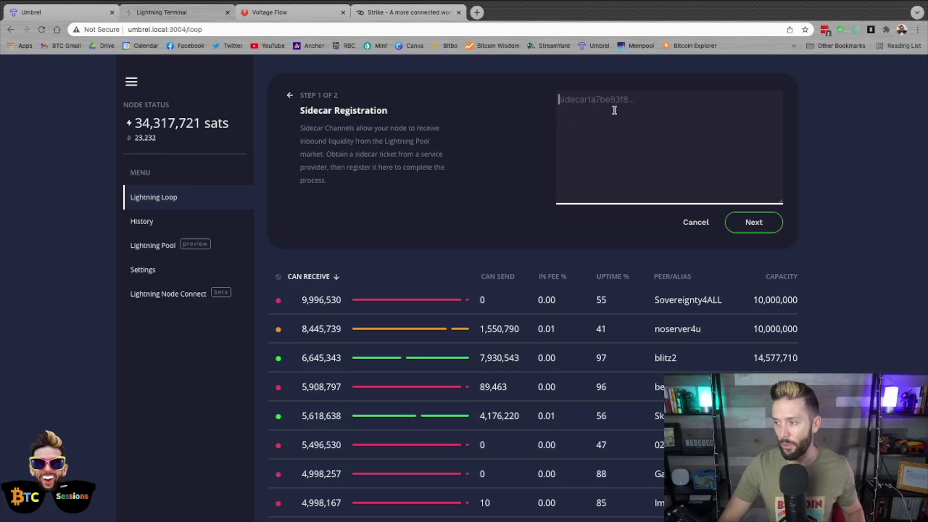
pyautogui.click(273, 13)
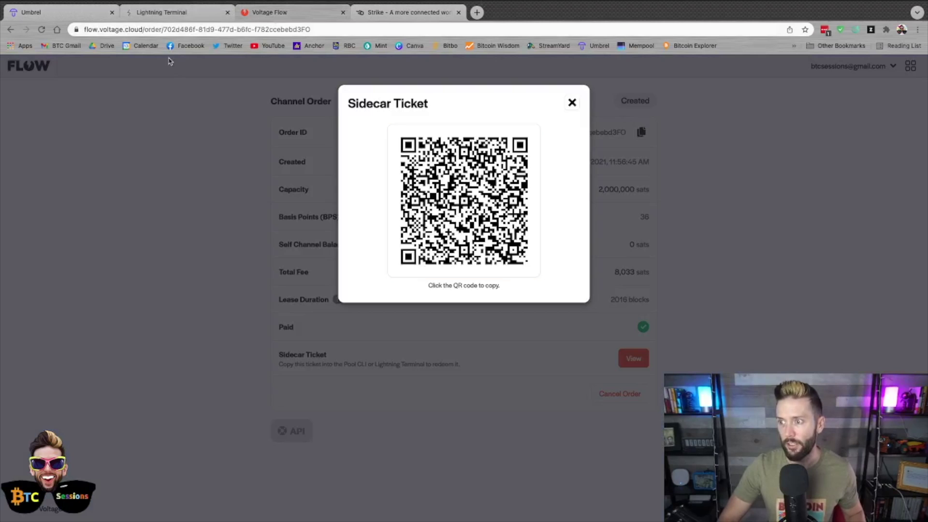
pyautogui.click(153, 14)
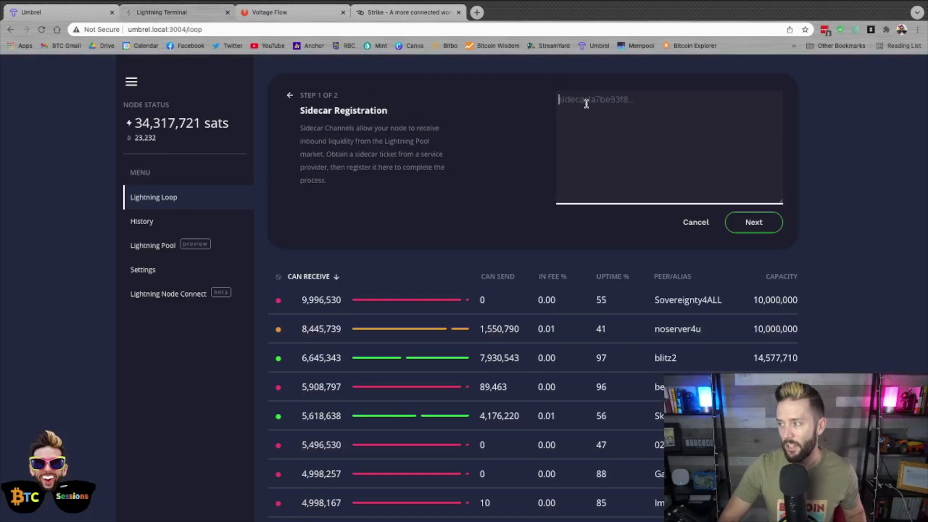
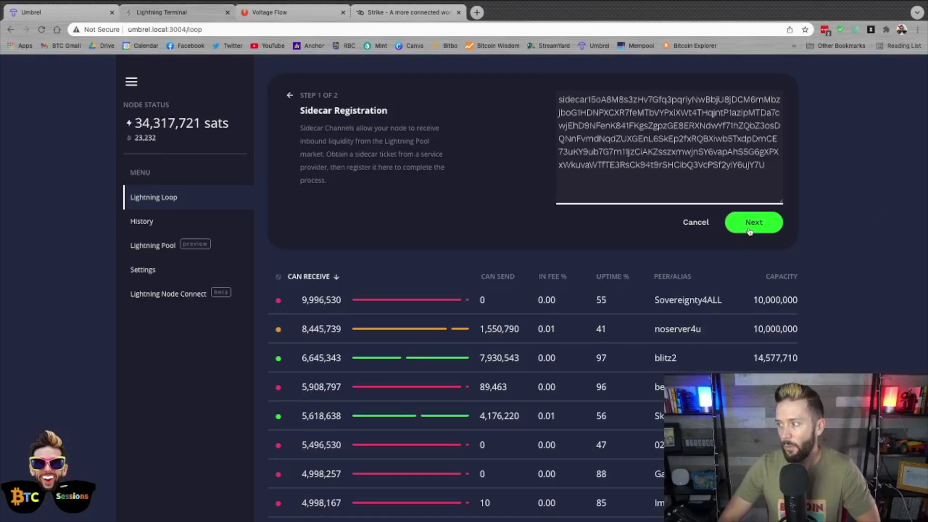
pyautogui.click(749, 231)
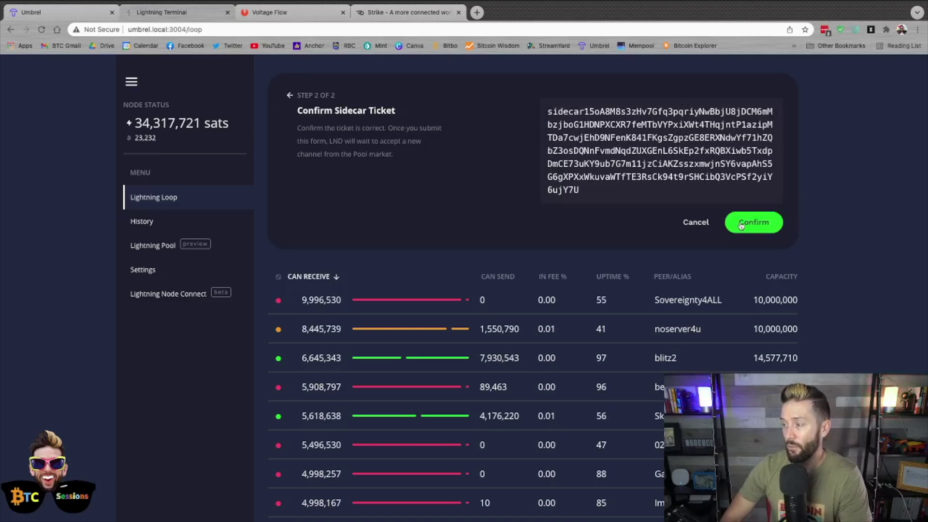
pyautogui.click(741, 224)
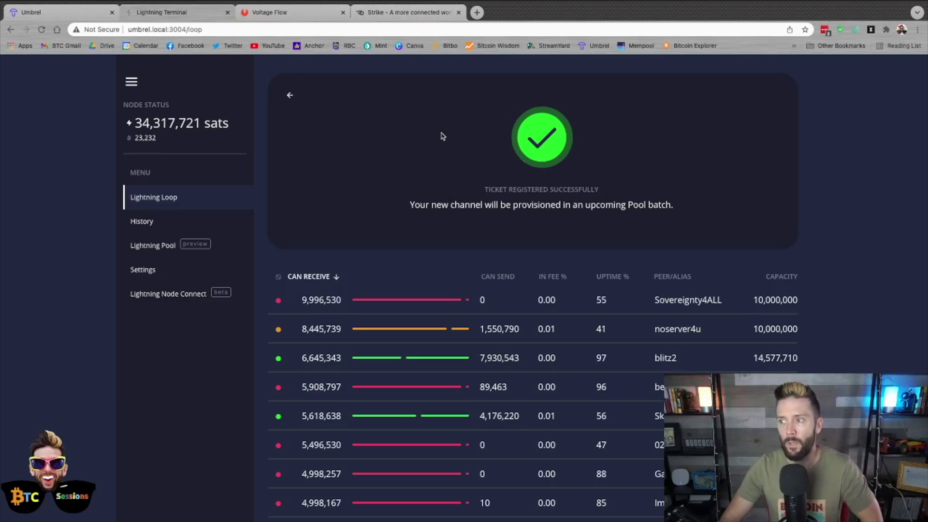
pyautogui.click(290, 15)
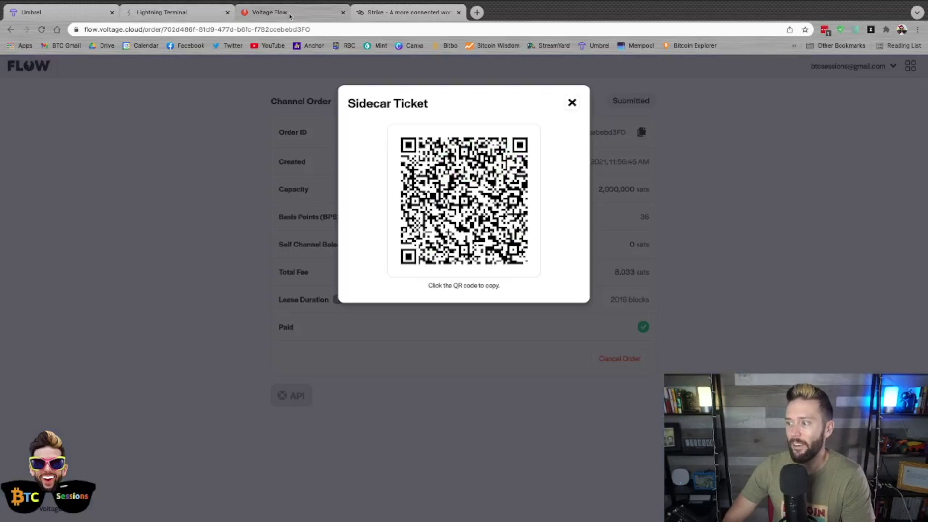
# - Open the Filled 2,000,000-sat order's details from the Flow dashboard: 8,033 sats fee, 2016-block lease
pyautogui.click(572, 103)
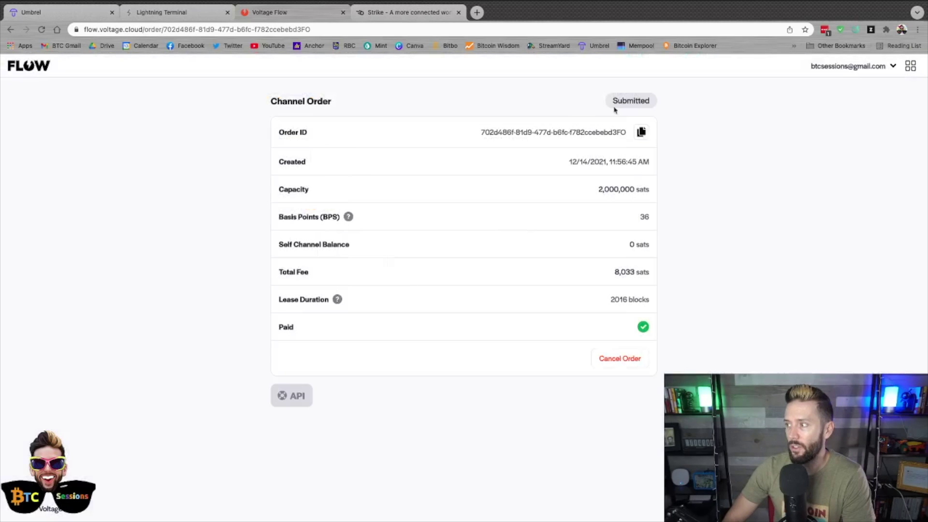
pyautogui.moveTo(625, 102)
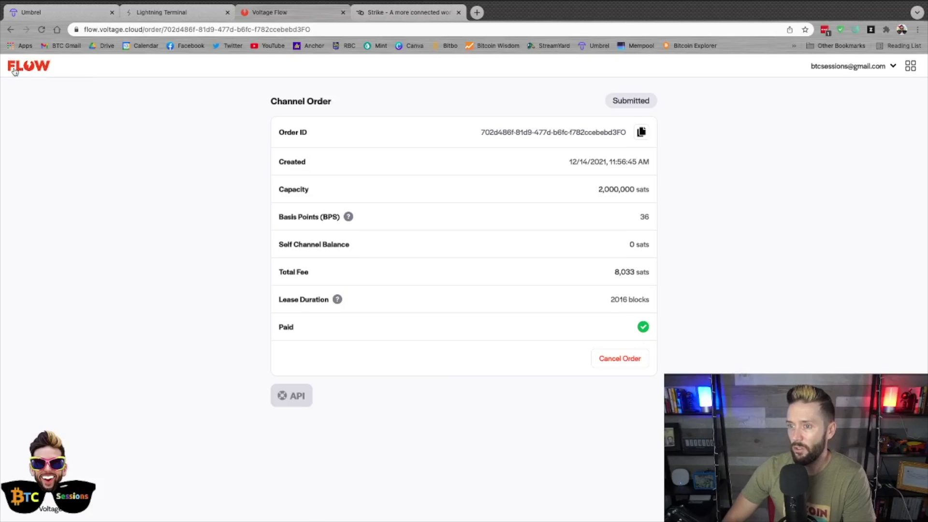
pyautogui.click(34, 66)
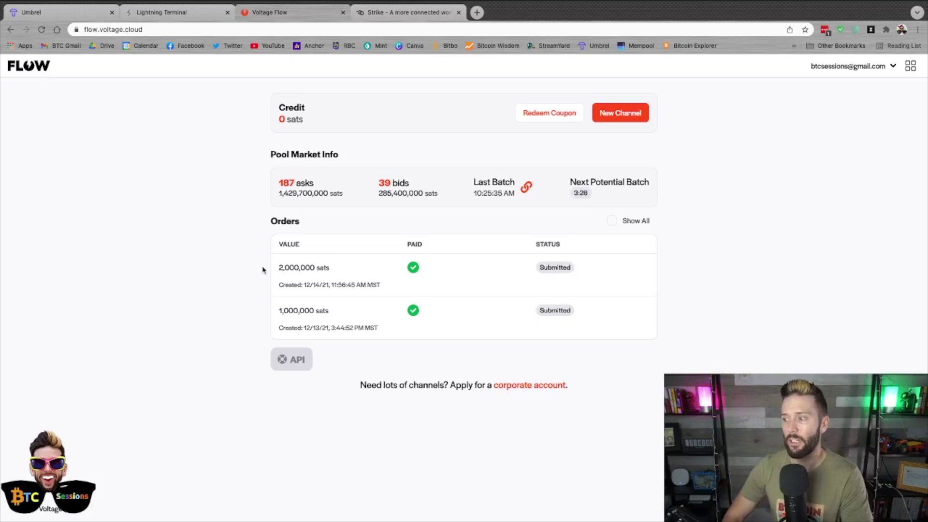
pyautogui.click(356, 275)
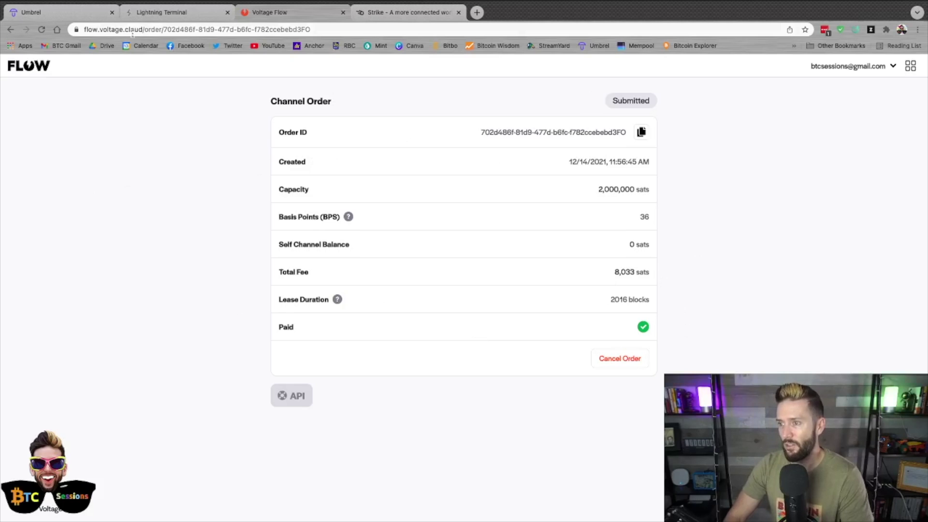
pyautogui.click(29, 65)
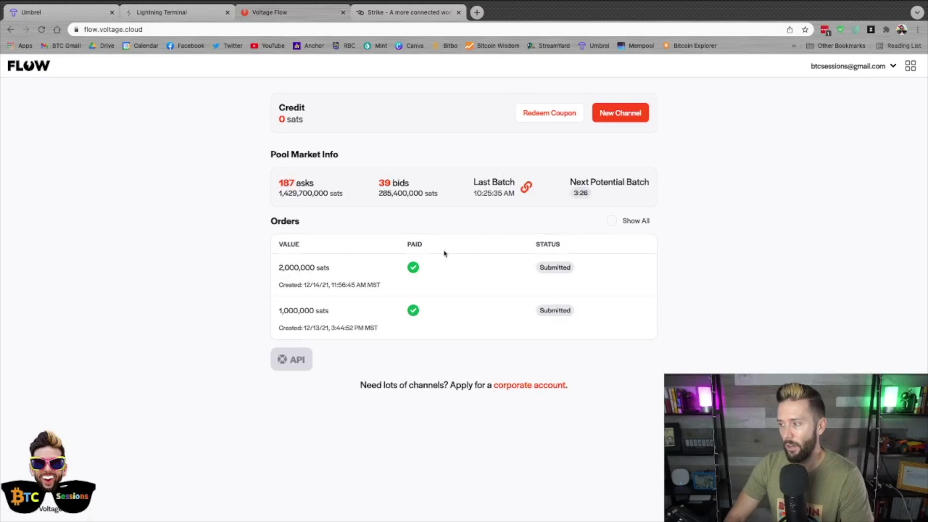
pyautogui.moveTo(545, 271)
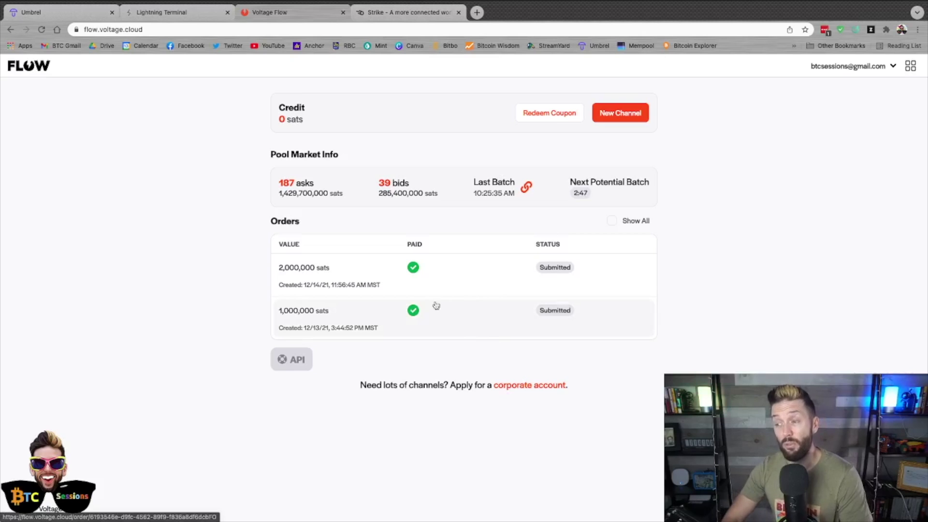
pyautogui.click(358, 265)
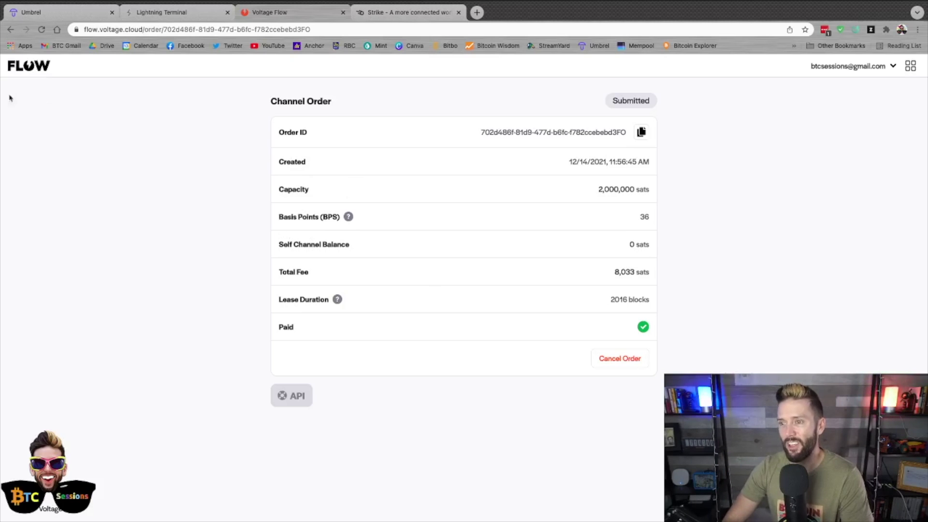
pyautogui.click(24, 67)
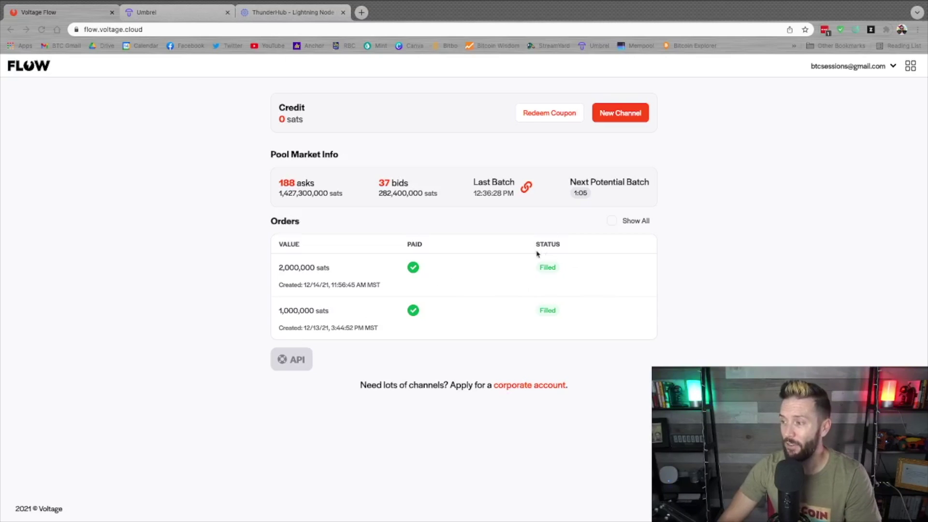
pyautogui.moveTo(546, 268)
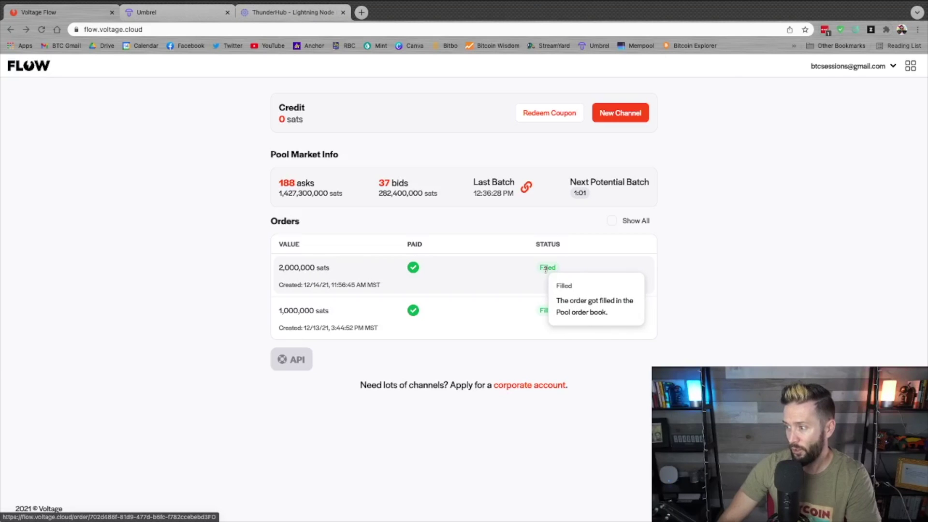
pyautogui.click(495, 280)
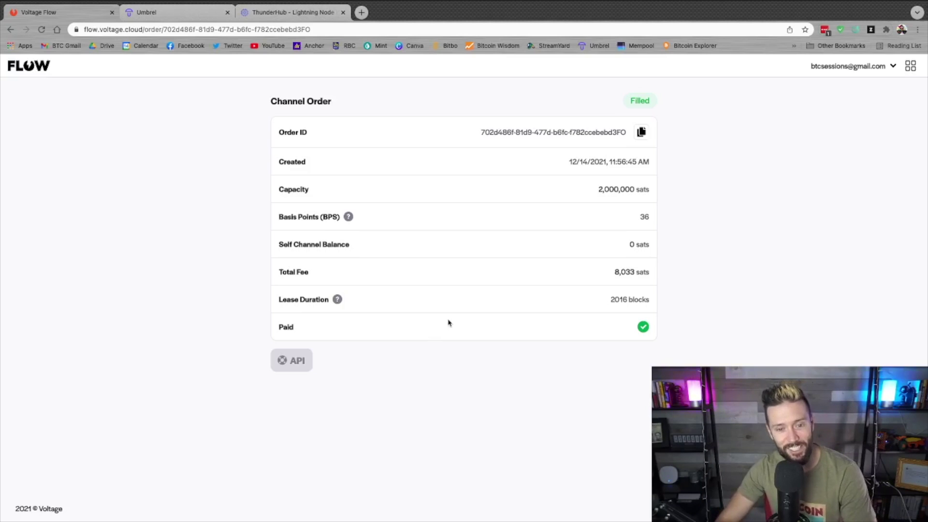
# - Browse Umbrel's App Store and installed Apps, then bring up the open ThunderHub dashboard
pyautogui.click(166, 13)
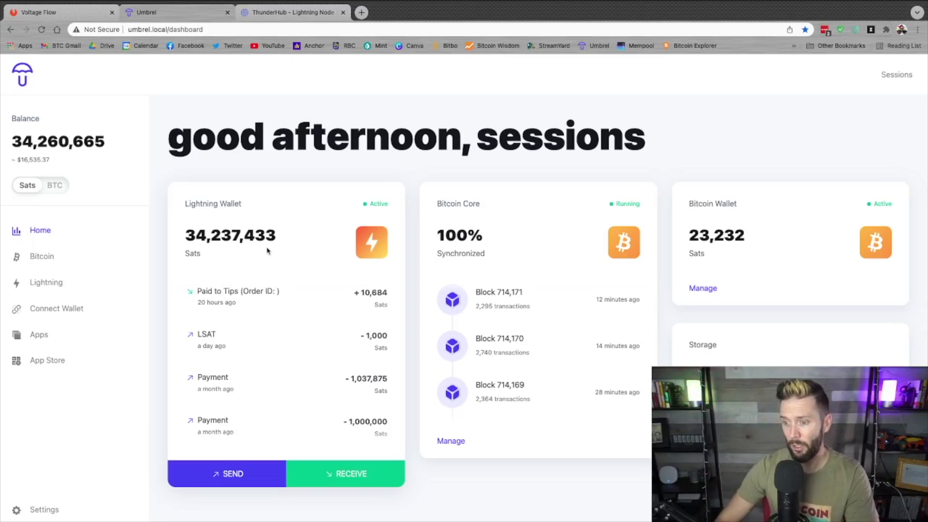
pyautogui.click(47, 360)
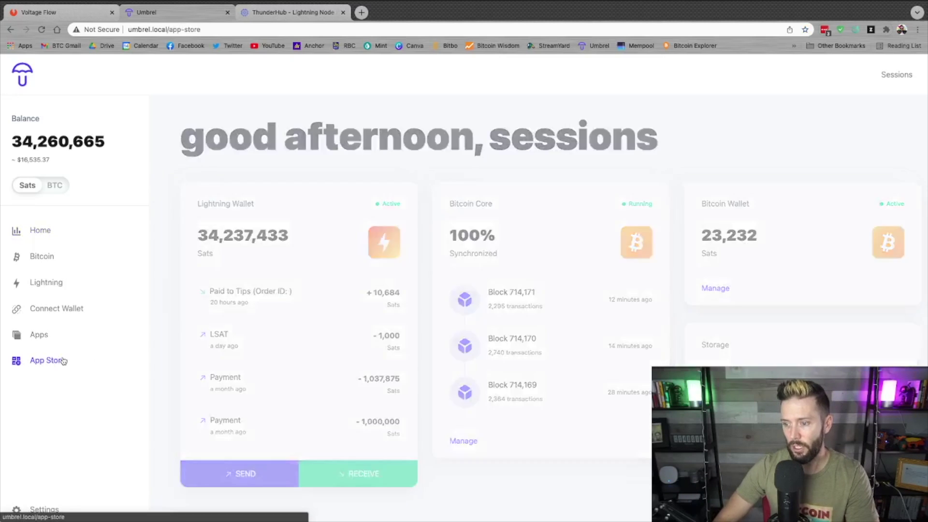
pyautogui.scroll(-15, 556, 276)
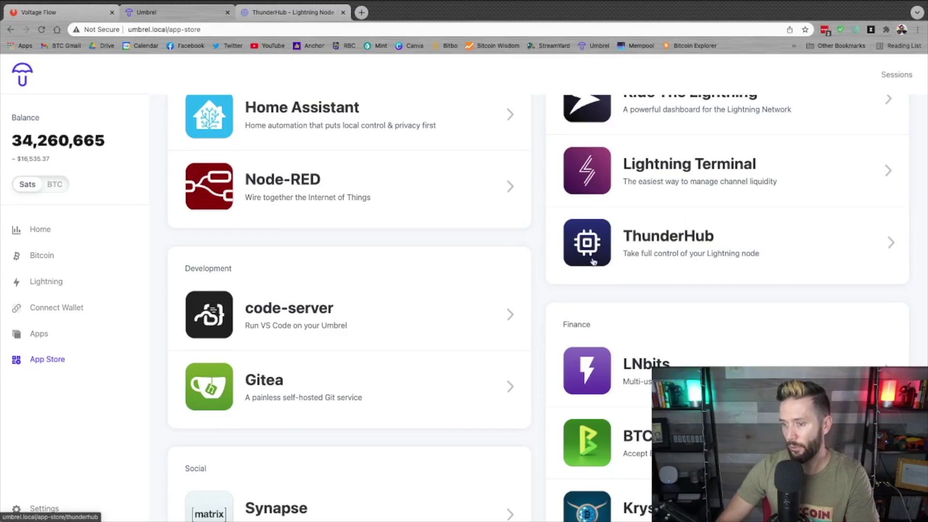
pyautogui.click(48, 335)
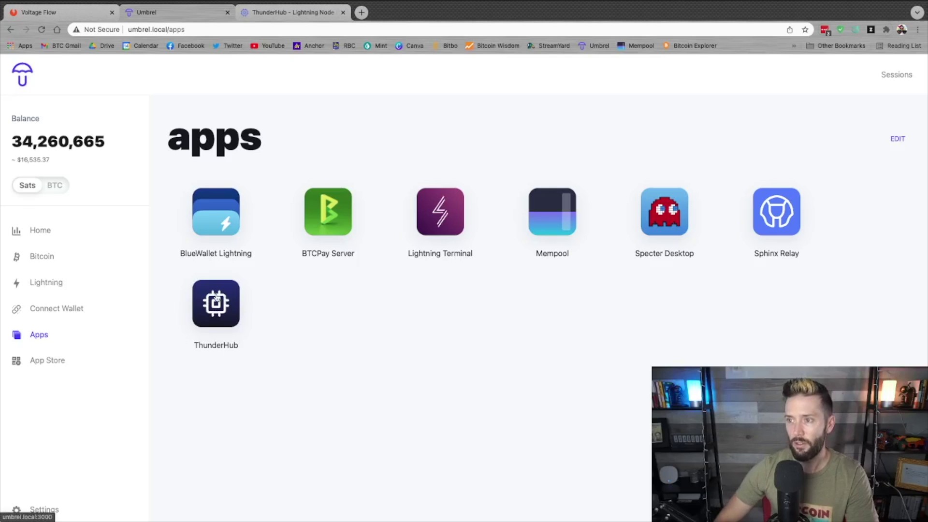
pyautogui.click(291, 14)
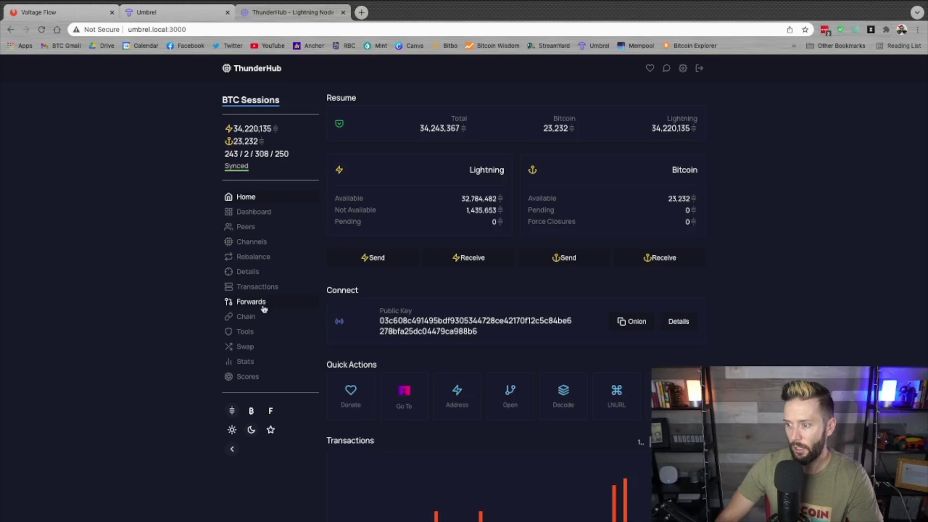
# - List ThunderHub's two pending BEHODL channels of 998,157 and 1,998,157 sats
pyautogui.click(248, 243)
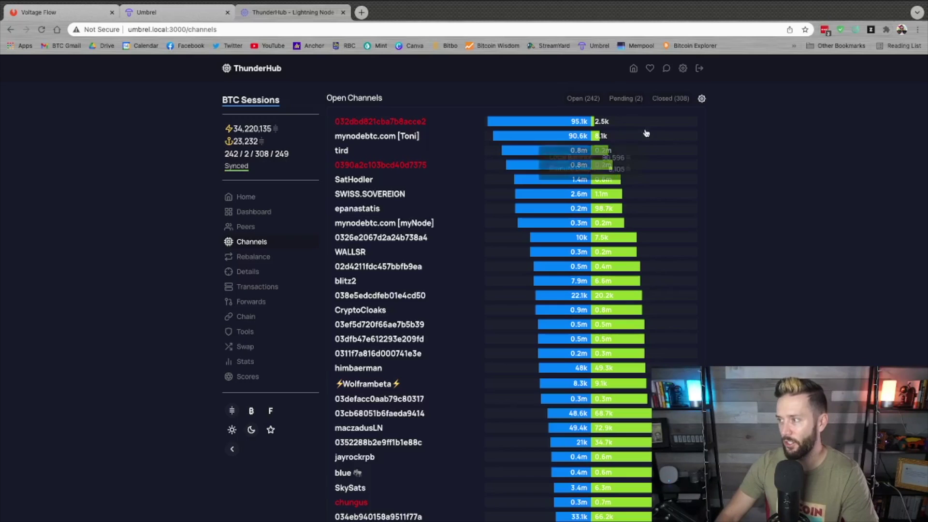
pyautogui.click(625, 99)
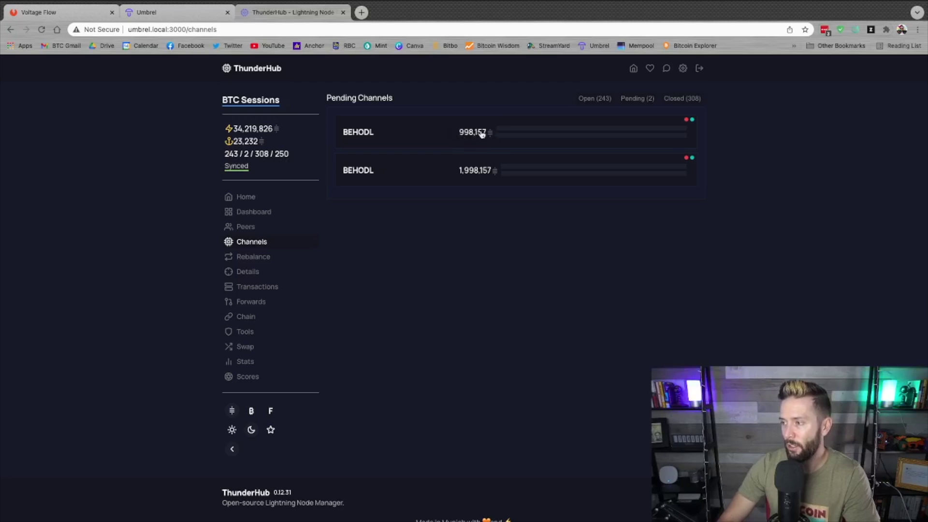
pyautogui.moveTo(517, 133)
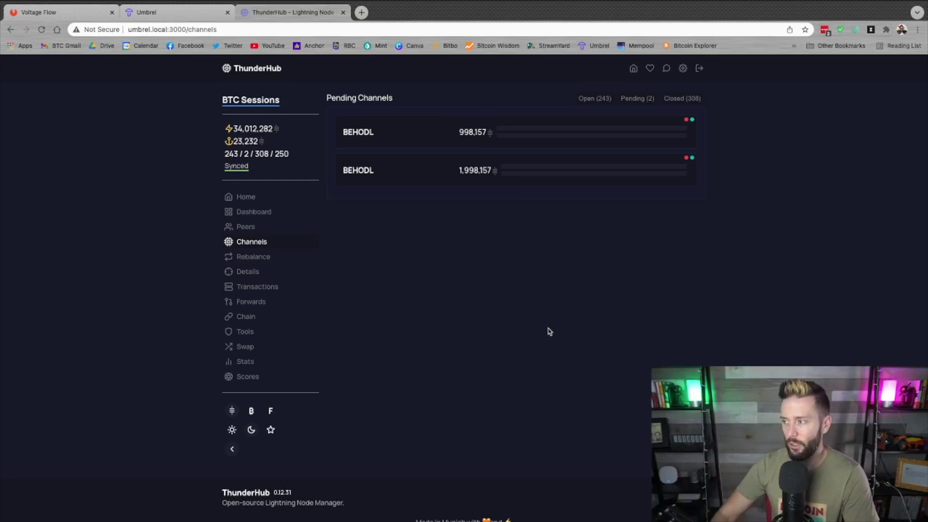
# - Show the 243 open channels sorted by Age, Increasing, with KumoNolto at the top
pyautogui.click(589, 100)
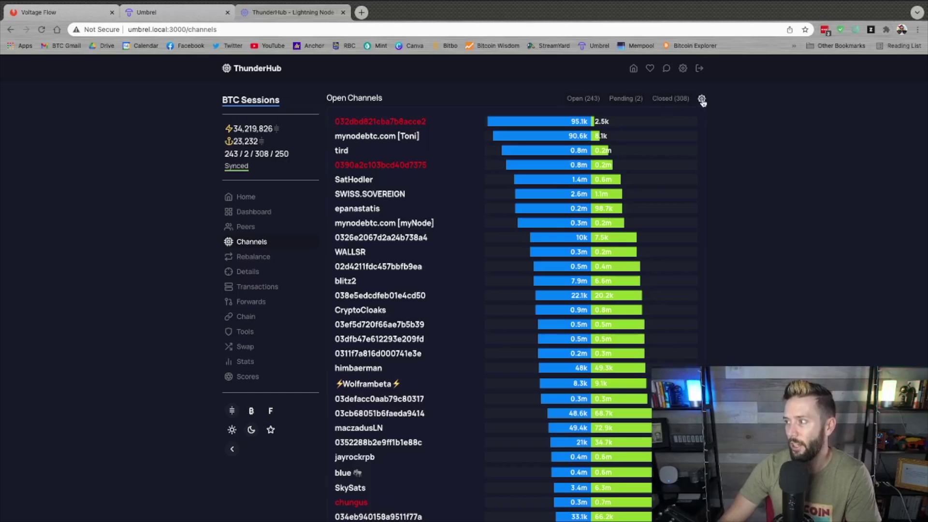
pyautogui.click(702, 100)
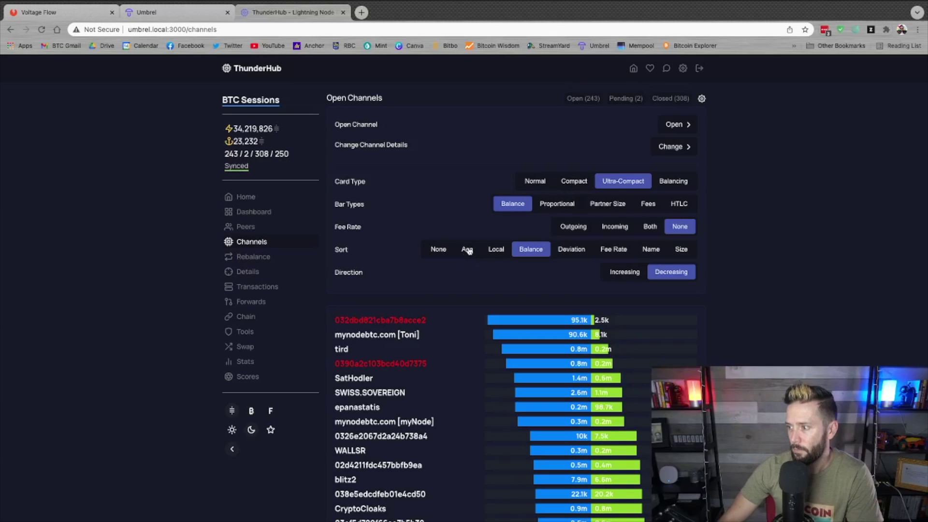
pyautogui.click(468, 250)
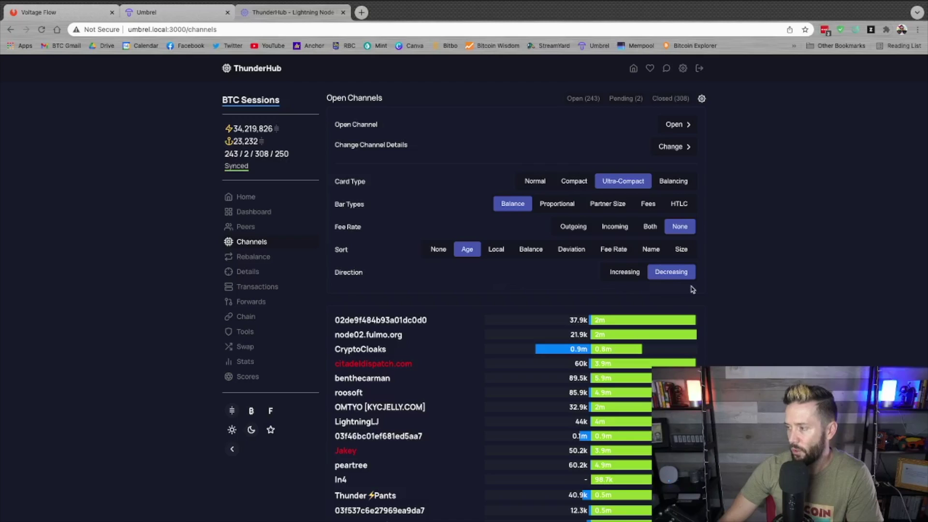
pyautogui.click(623, 274)
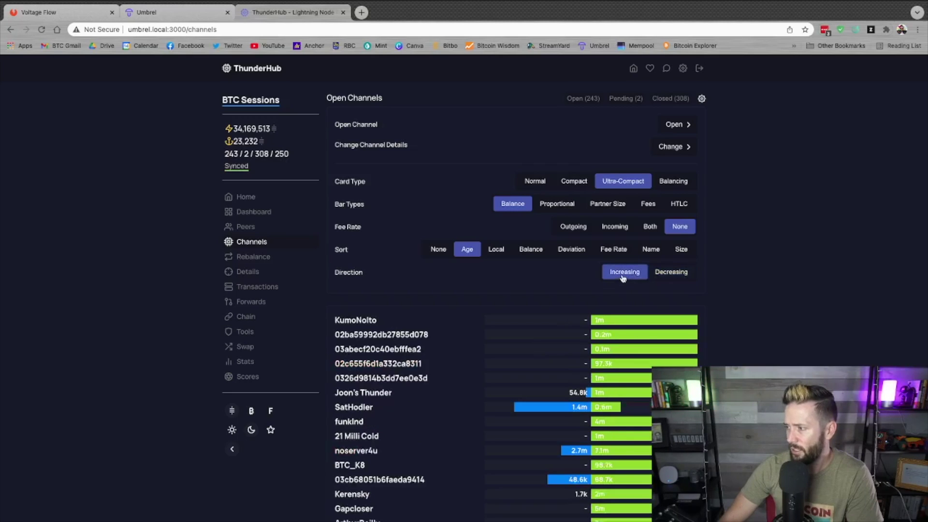
pyautogui.click(359, 321)
pyautogui.scroll(-2, 359, 324)
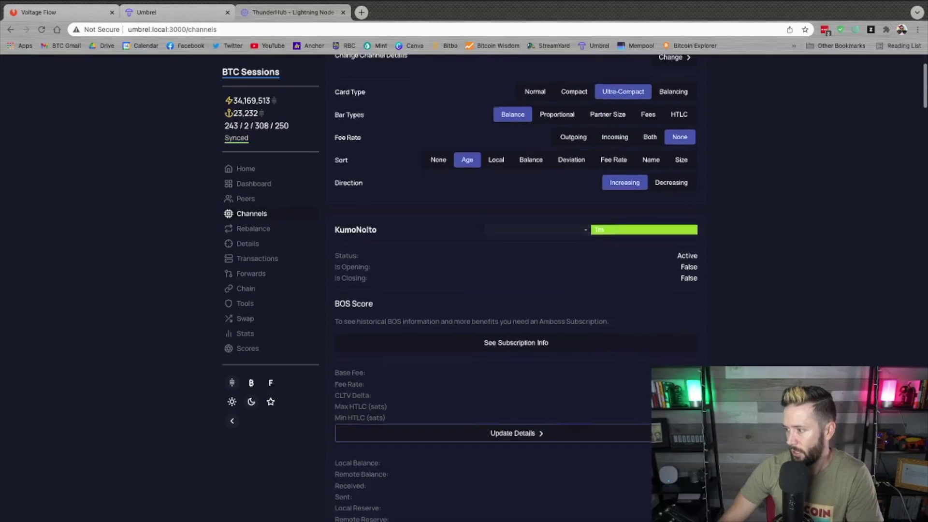
pyautogui.scroll(-5, 516, 290)
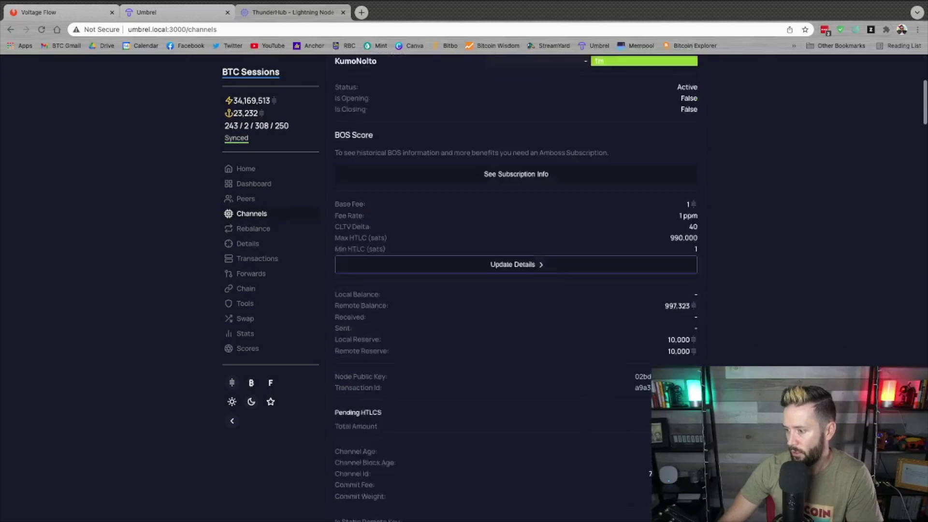
pyautogui.scroll(-4, 516, 290)
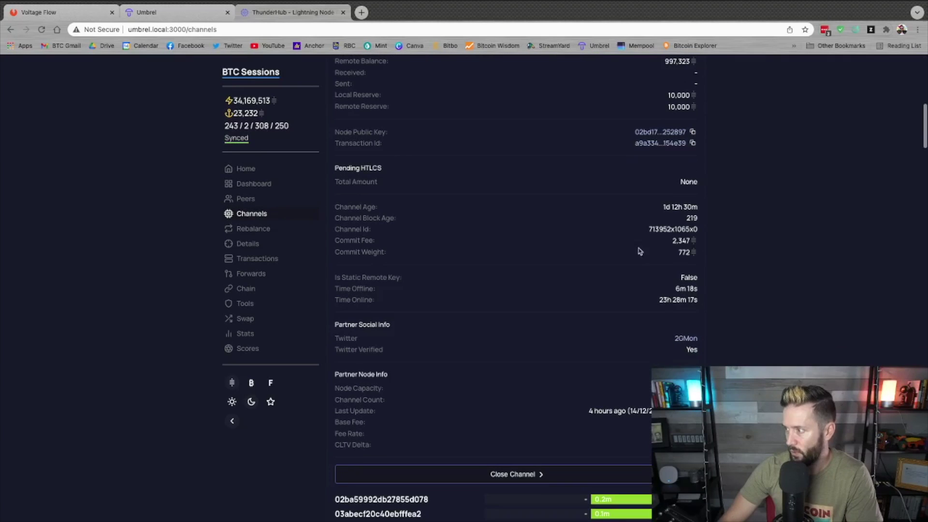
pyautogui.scroll(10, 747, 211)
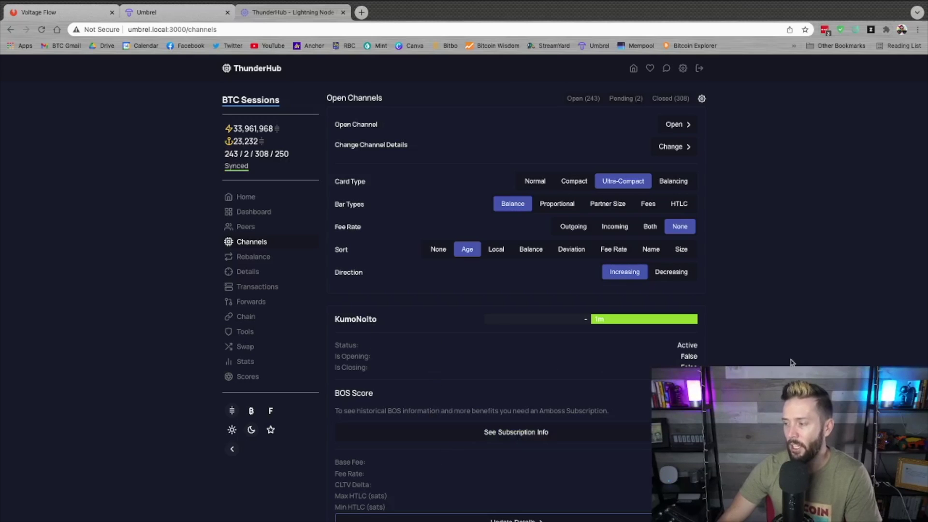
pyautogui.click(421, 318)
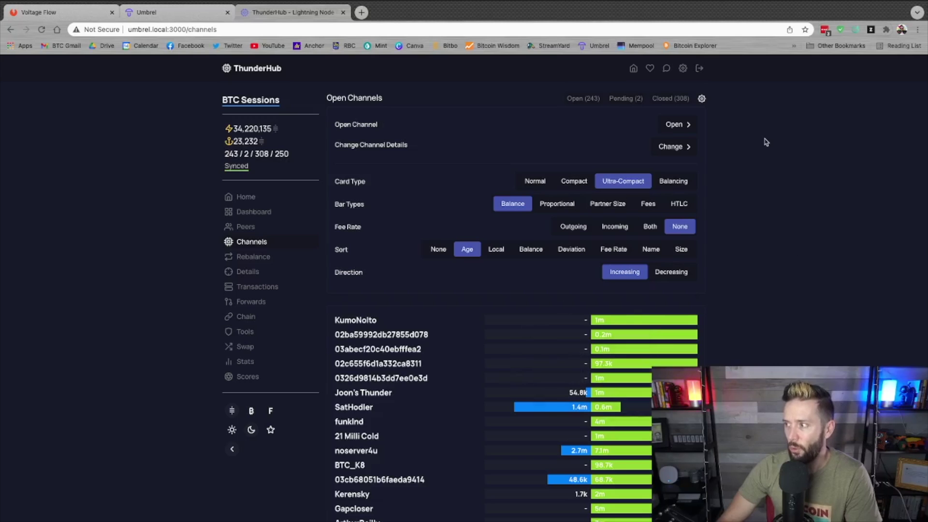